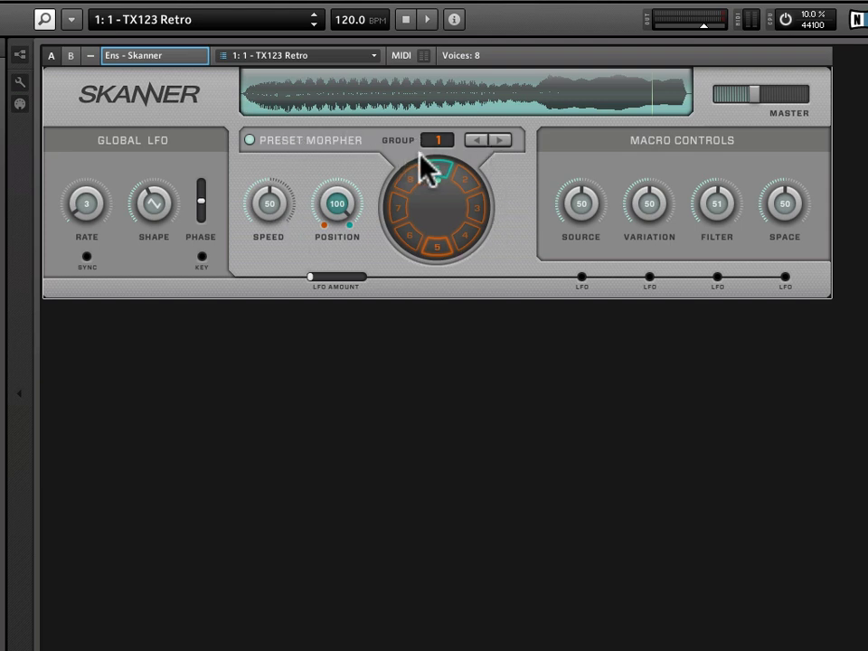
Step: After checking the preset list, morph Skanner to slot 5, Motorway Retro, at Position 100
{"action": "left_click", "coordinate": [261, 32]}
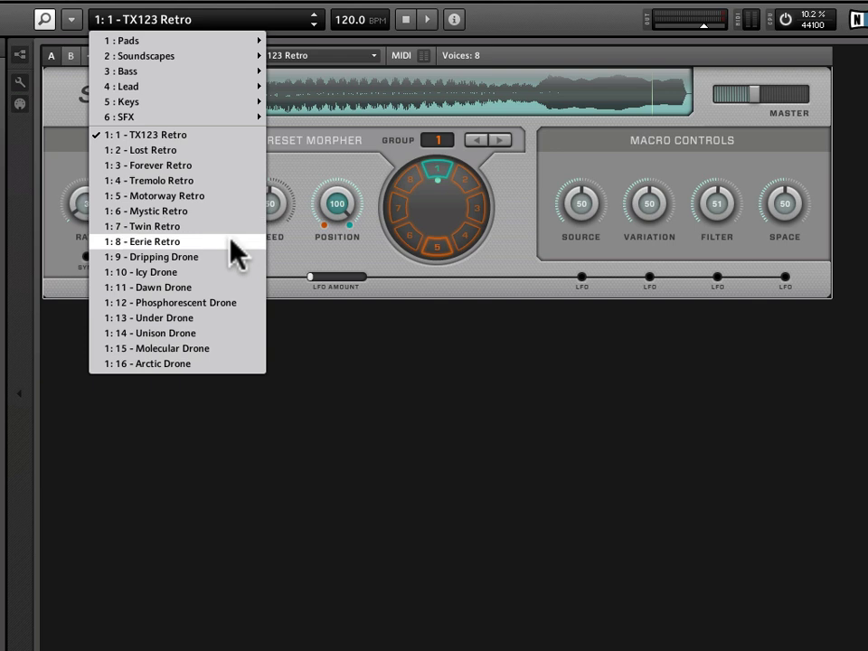
{"action": "left_click", "coordinate": [332, 253]}
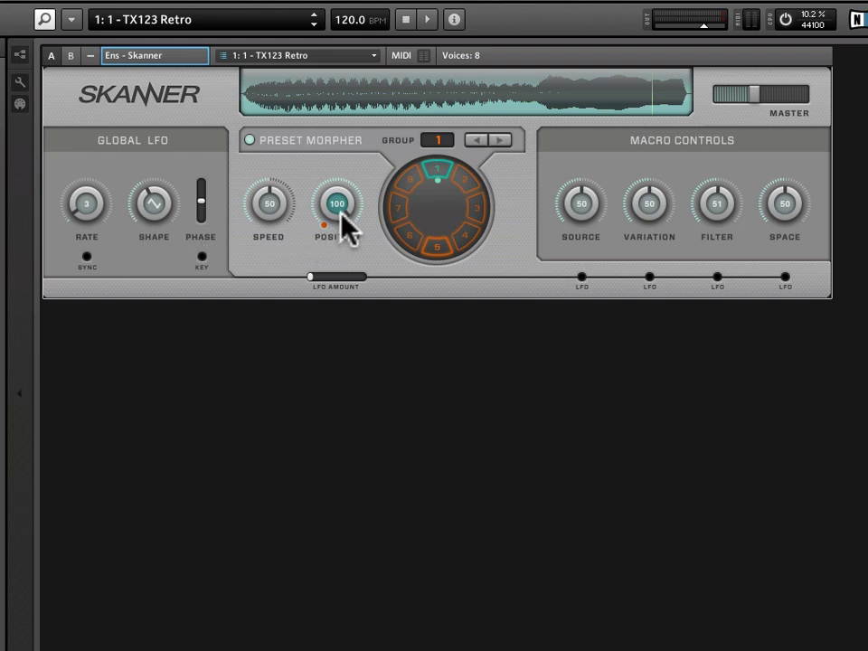
{"action": "left_click", "coordinate": [437, 181]}
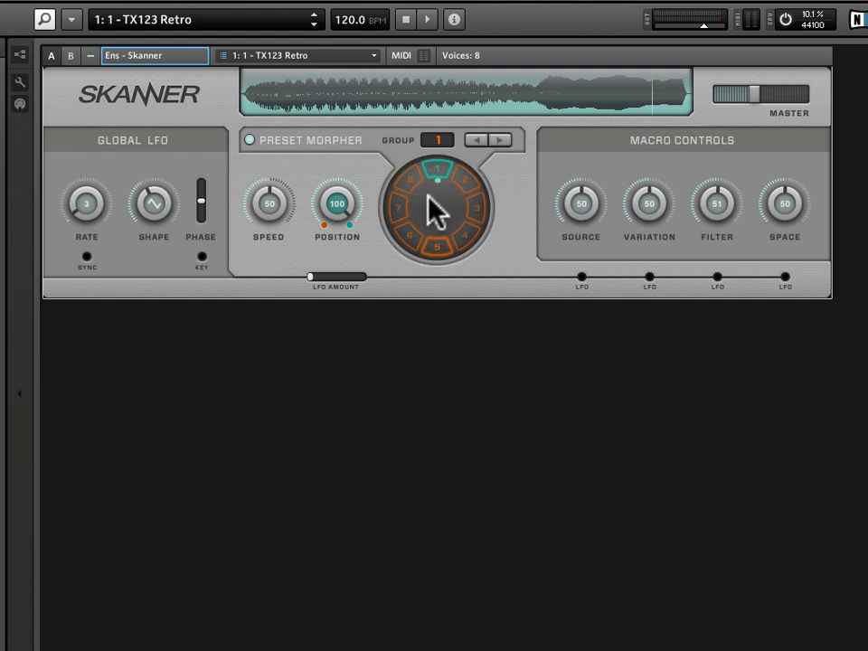
{"action": "left_click", "coordinate": [429, 242]}
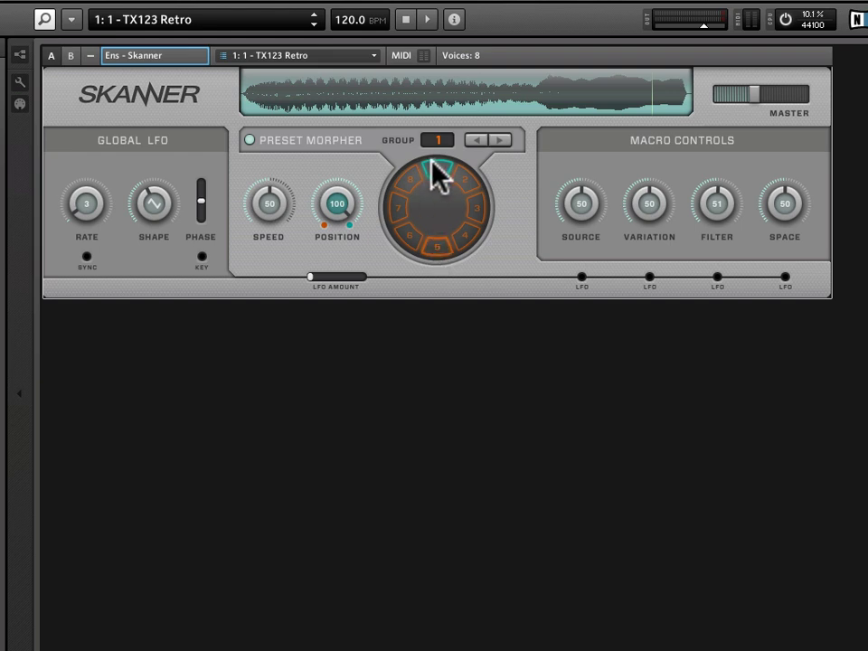
{"action": "left_click", "coordinate": [438, 248]}
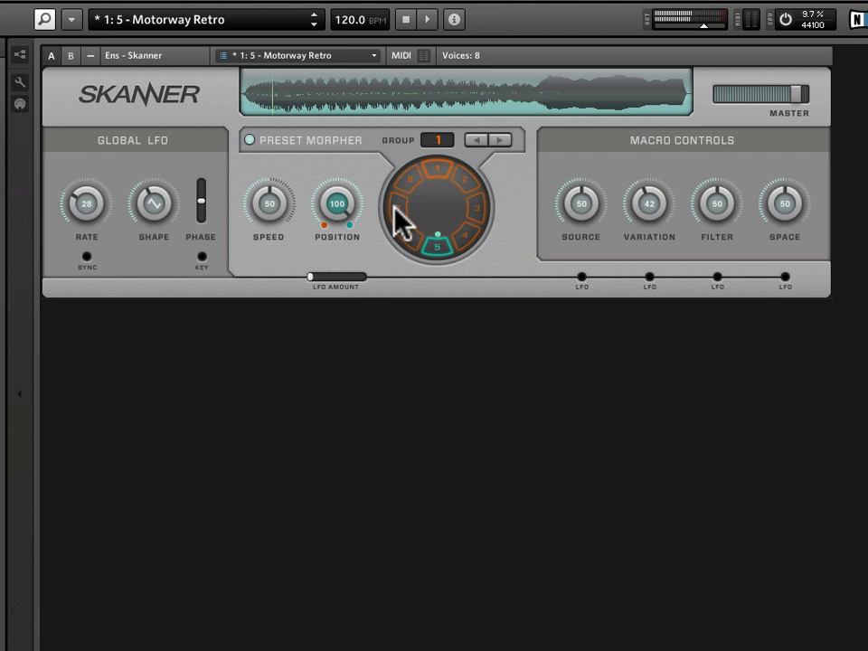
Step: Morph to slot 7, Twin Retro, and scrub the sample playhead back slightly
{"action": "left_click", "coordinate": [397, 216]}
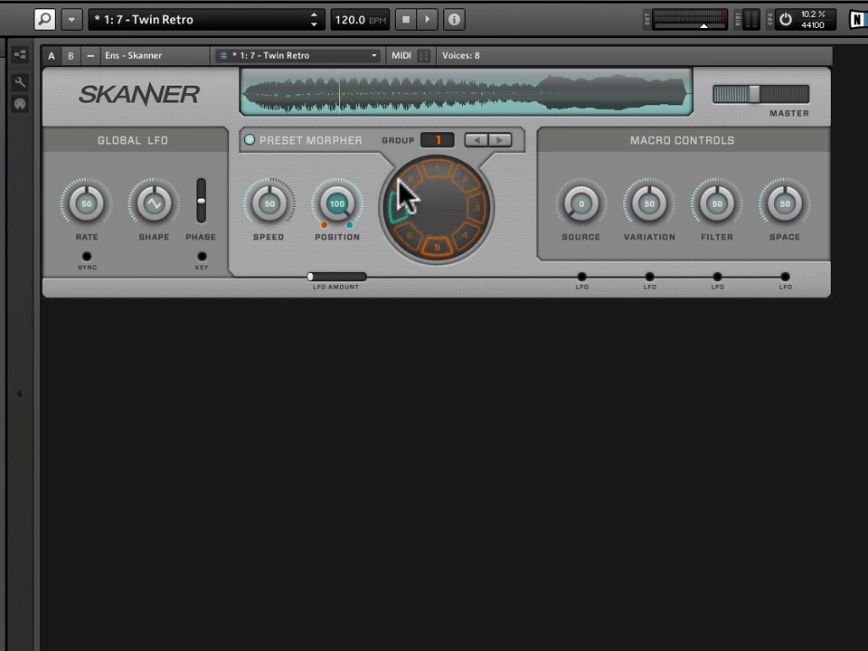
{"action": "left_click_drag", "start_coordinate": [335, 94], "coordinate": [310, 101]}
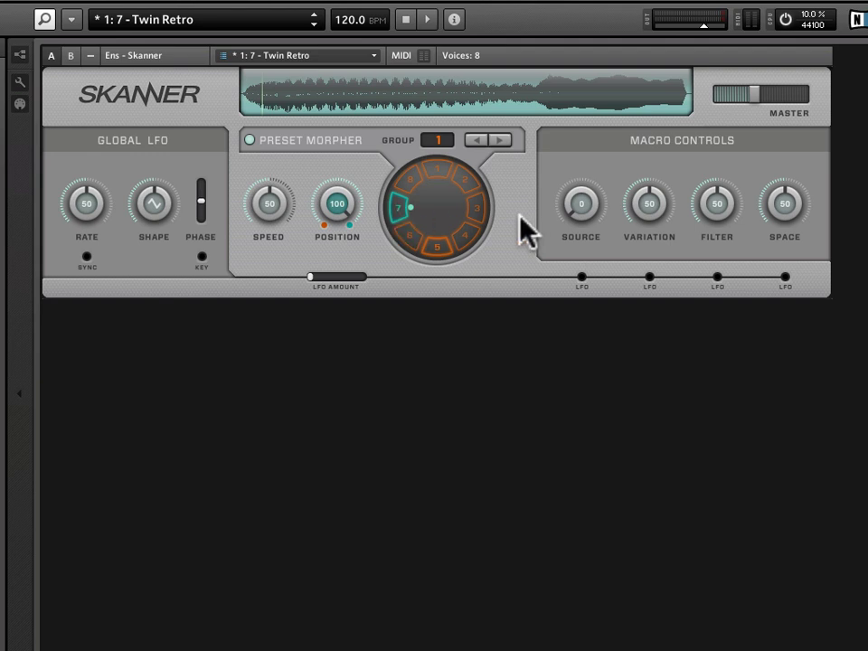
Step: Drop morph Speed to 7, start a slow morph toward slot 5, then raise Speed to about 53
{"action": "left_click_drag", "start_coordinate": [265, 209], "coordinate": [273, 287]}
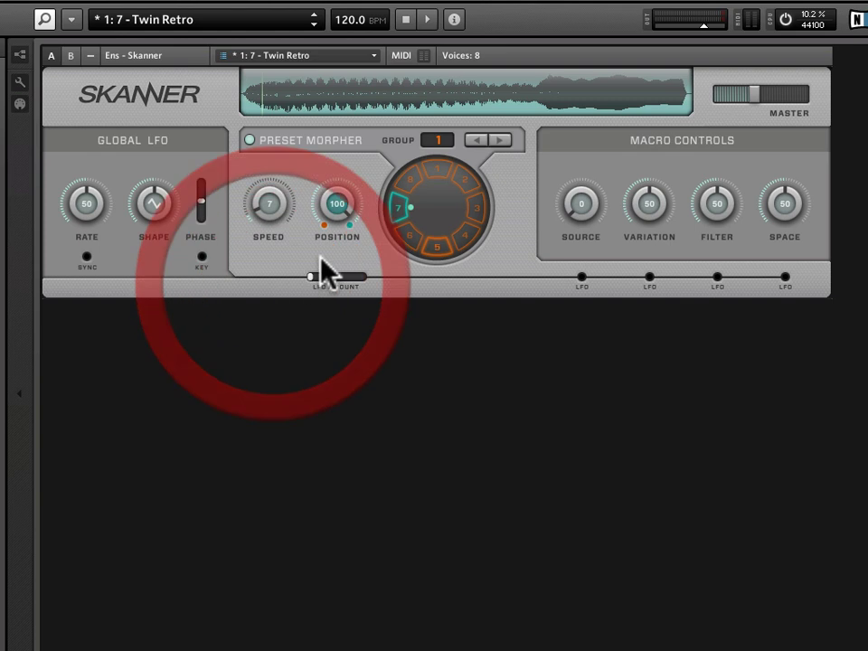
{"action": "left_click", "coordinate": [436, 247]}
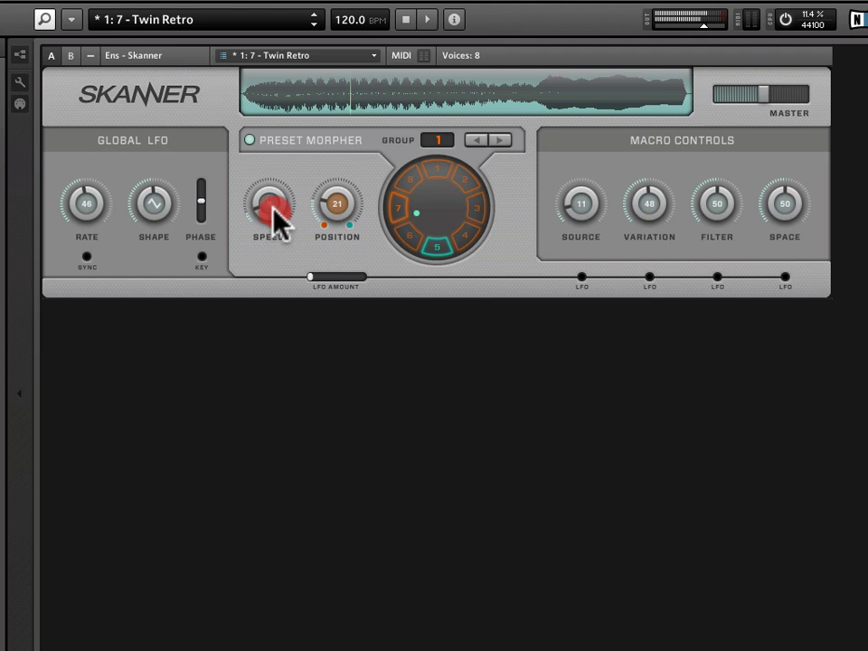
{"action": "mouse_move", "coordinate": [273, 210]}
{"action": "left_mouse_down"}
{"action": "mouse_move", "coordinate": [284, 87]}
{"action": "mouse_move", "coordinate": [269, 150]}
{"action": "mouse_move", "coordinate": [276, 140]}
{"action": "left_mouse_up"}
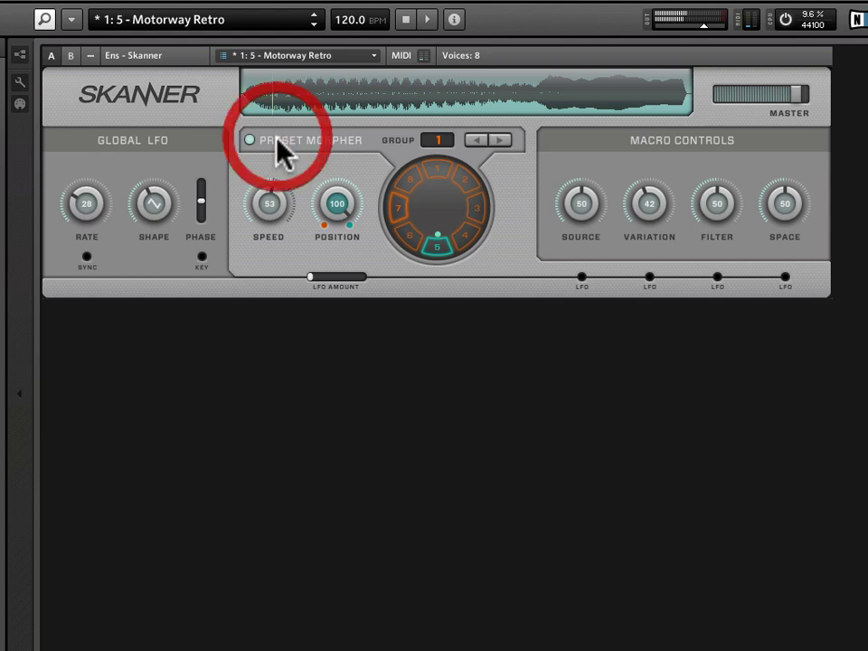
Step: Settle Speed at 50 as Motorway Retro is reached, then lower morph Position to 84
{"action": "left_click", "coordinate": [276, 213]}
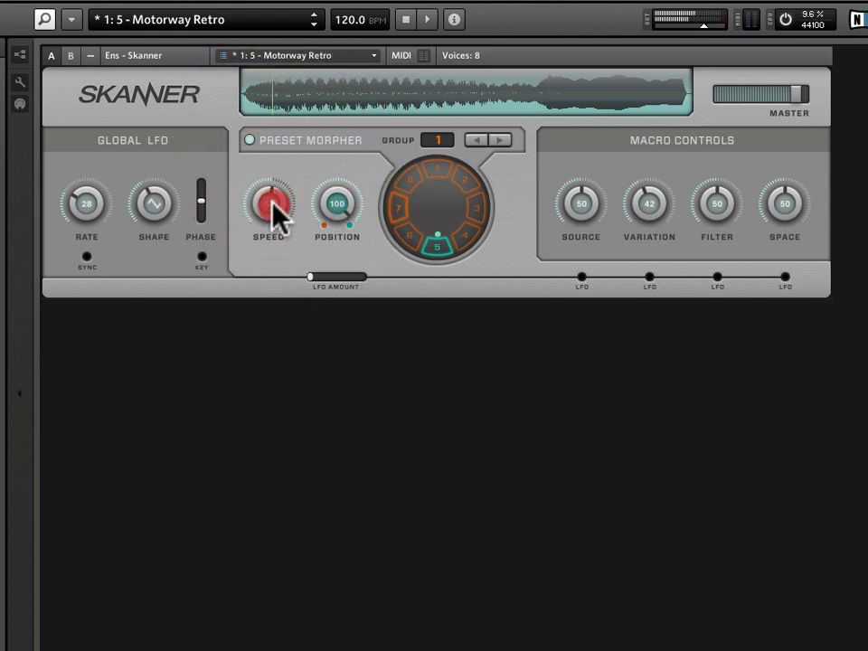
{"action": "left_click", "coordinate": [275, 208]}
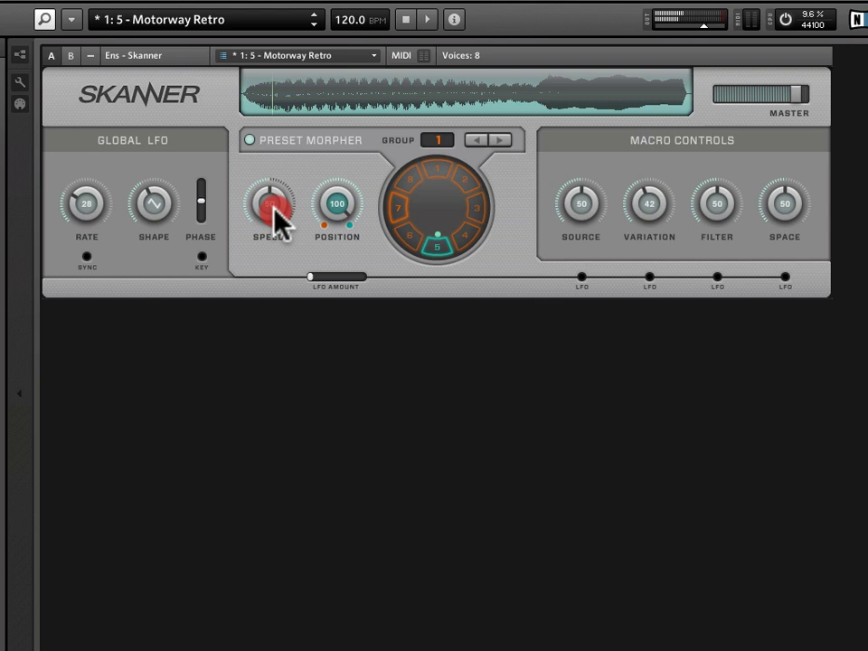
{"action": "left_click", "coordinate": [275, 210]}
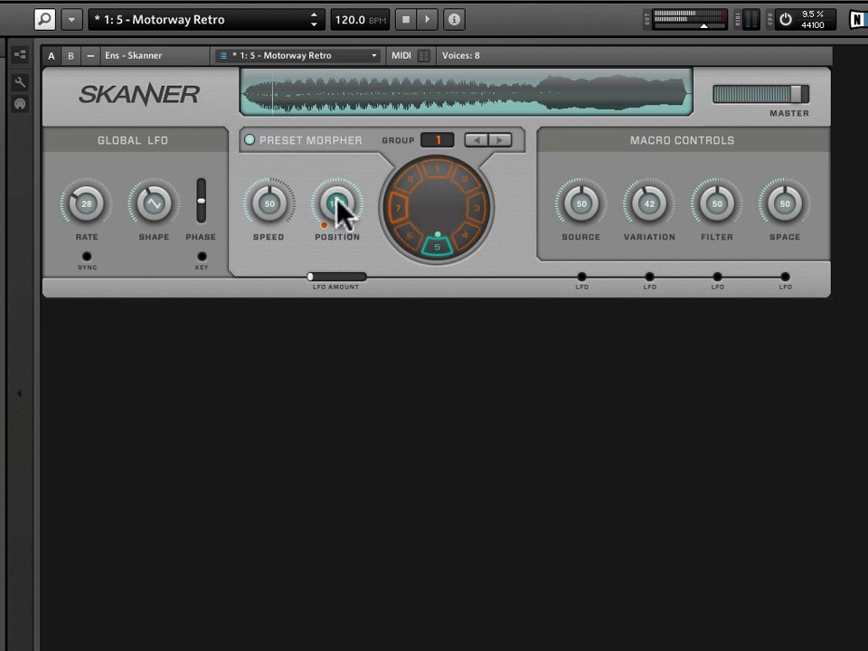
{"action": "left_click_drag", "start_coordinate": [337, 196], "coordinate": [341, 279]}
Step: Sweep the morph Position down and morph toward Lost Retro in slot 2
{"action": "left_click_drag", "start_coordinate": [336, 198], "coordinate": [336, 257]}
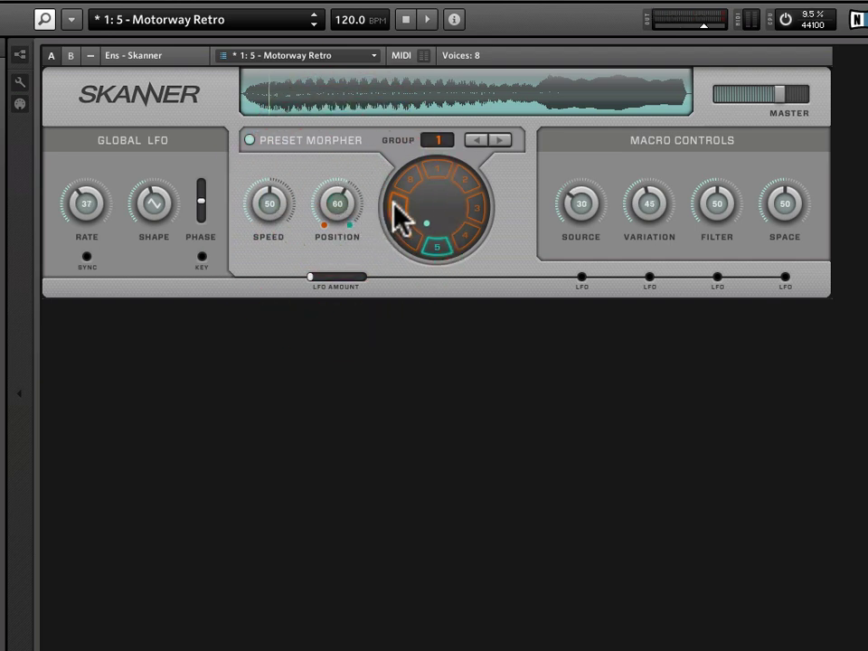
{"action": "left_click", "coordinate": [449, 256]}
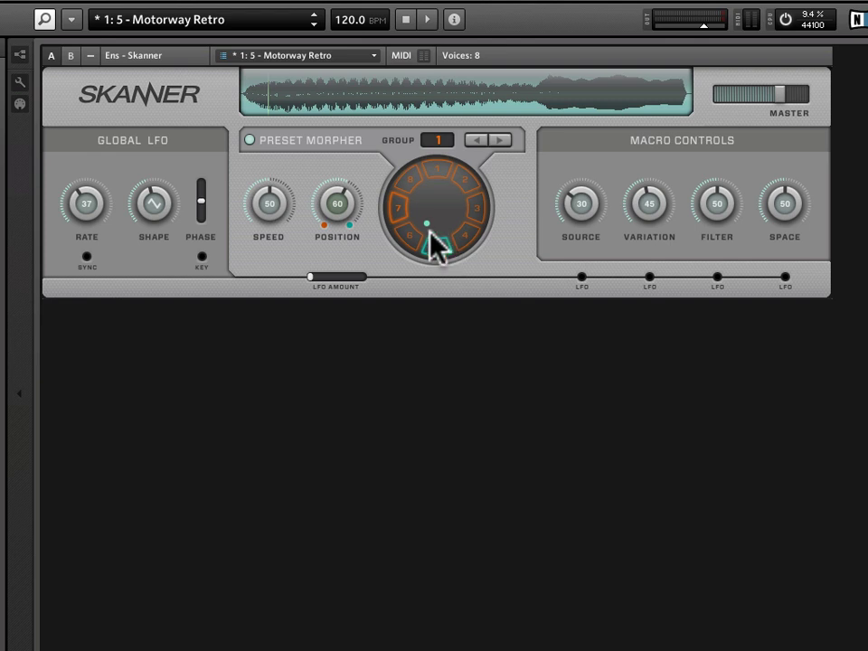
{"action": "left_click", "coordinate": [463, 193]}
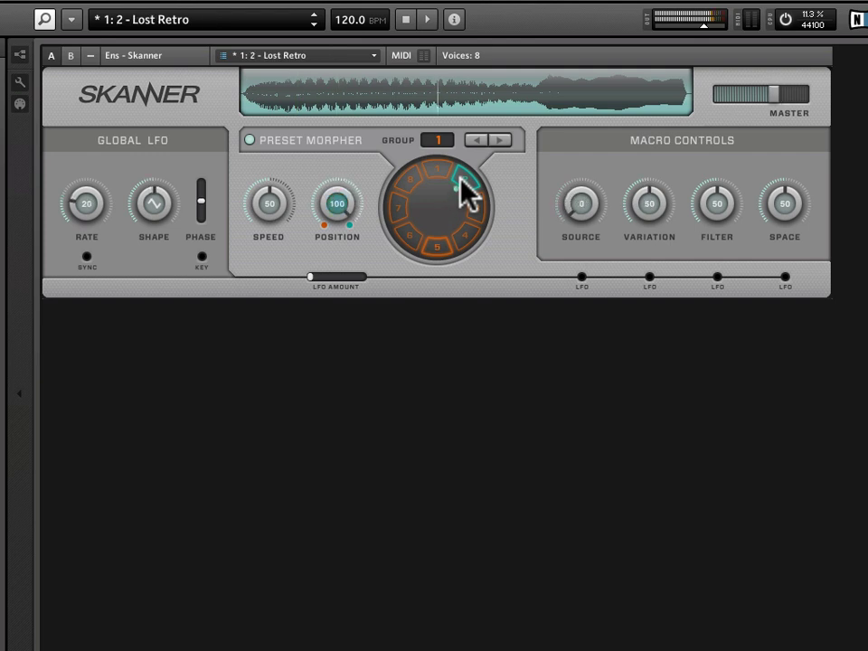
Step: Retune the morph Position knob, leaving it at 23
{"action": "left_click_drag", "start_coordinate": [331, 193], "coordinate": [340, 318]}
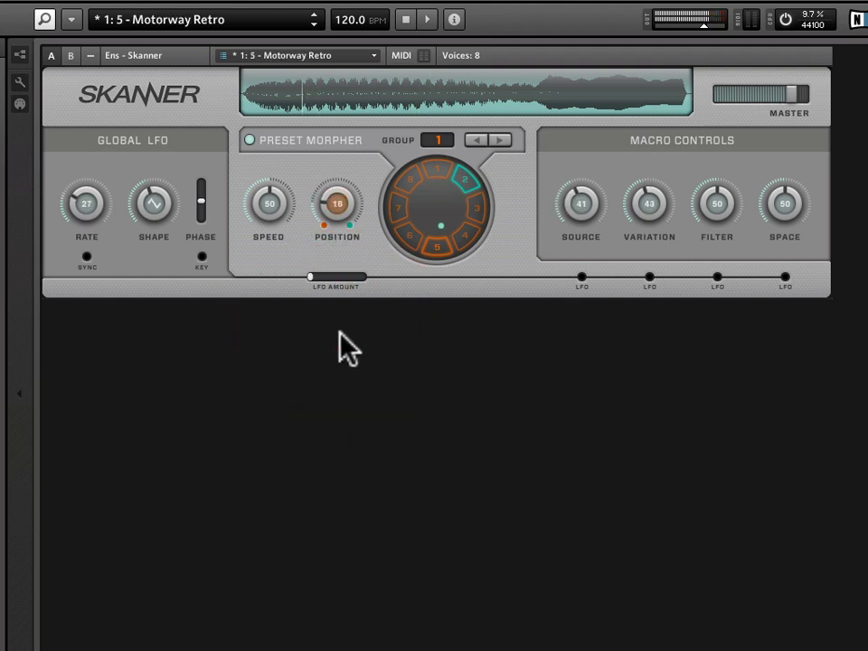
{"action": "scroll", "coordinate": [340, 208], "scroll_direction": "down", "scroll_amount": 1}
{"action": "left_click", "coordinate": [332, 208]}
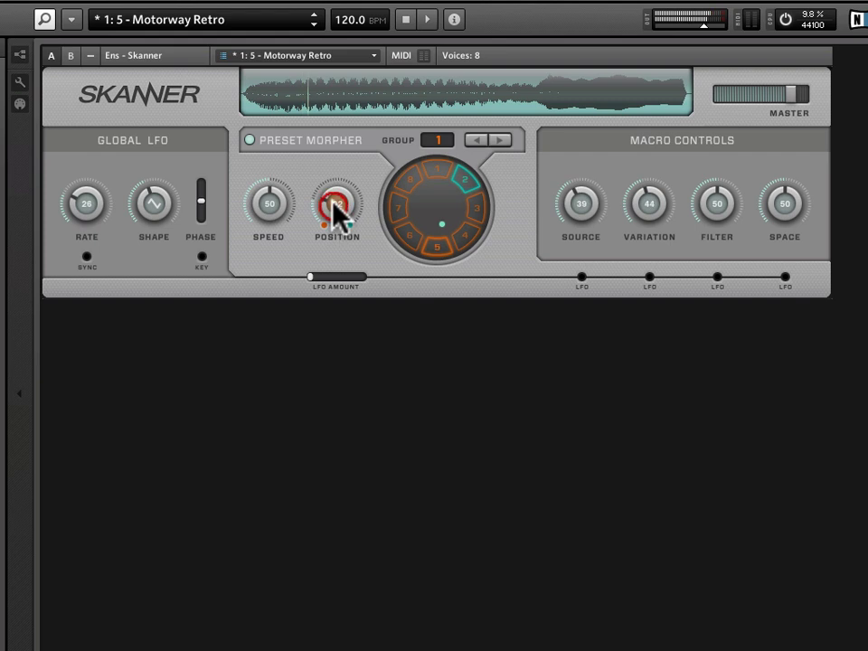
{"action": "left_click_drag", "start_coordinate": [333, 207], "coordinate": [327, 218]}
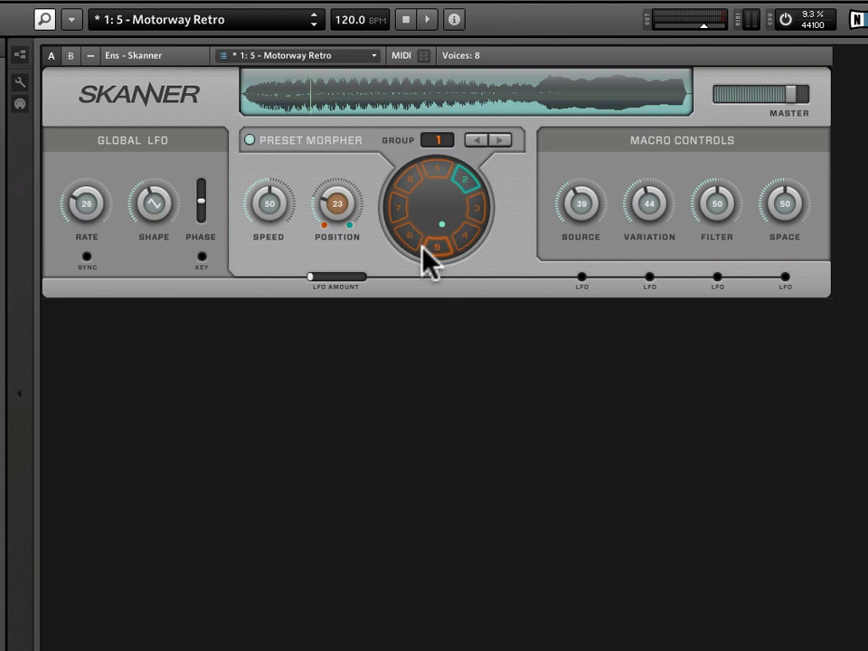
Step: Raise the Preset Morpher LFO Amount and lift morph Position from 23 to 45
{"action": "left_click", "coordinate": [101, 201]}
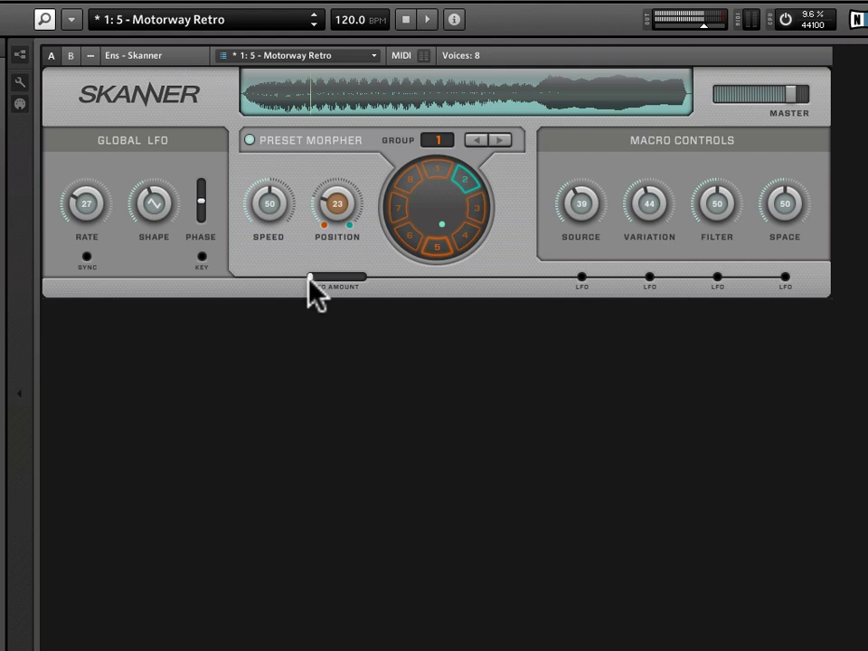
{"action": "left_click_drag", "start_coordinate": [308, 278], "coordinate": [435, 288]}
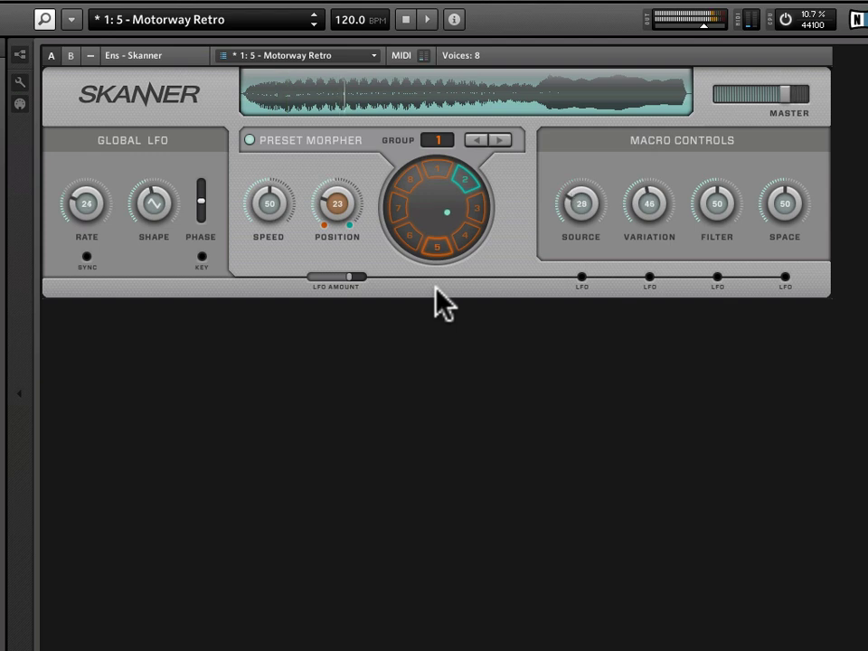
{"action": "left_click", "coordinate": [84, 209]}
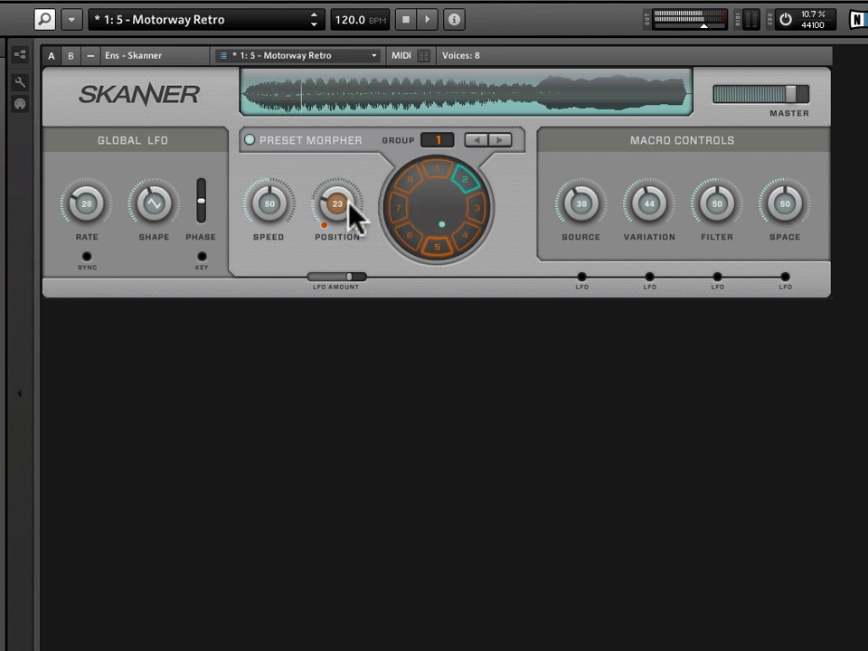
{"action": "left_click_drag", "start_coordinate": [349, 194], "coordinate": [345, 164]}
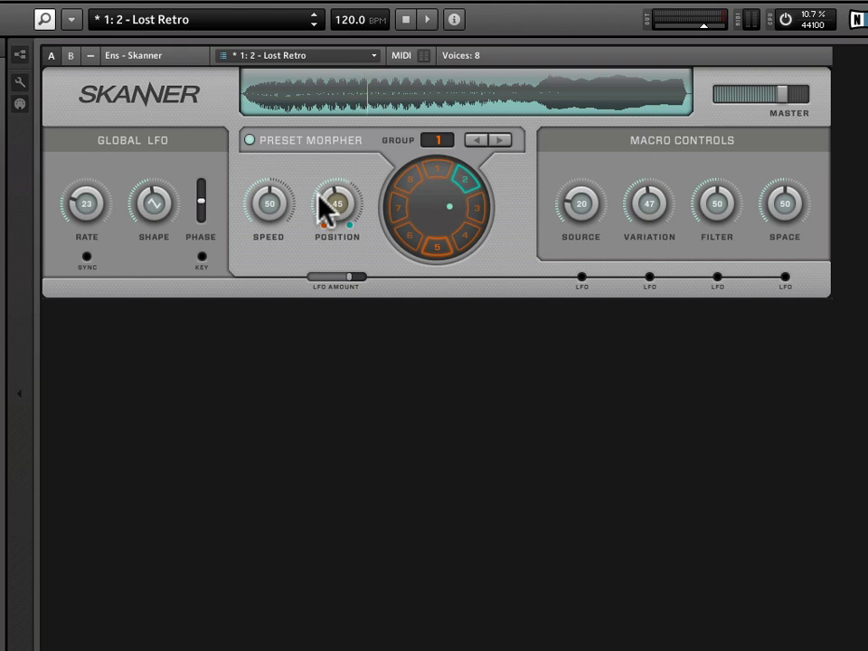
Step: Push the morph Position up to 57
{"action": "mouse_move", "coordinate": [329, 206]}
{"action": "left_mouse_down"}
{"action": "mouse_move", "coordinate": [336, 206]}
{"action": "mouse_move", "coordinate": [333, 183]}
{"action": "mouse_move", "coordinate": [334, 196]}
{"action": "left_mouse_up"}
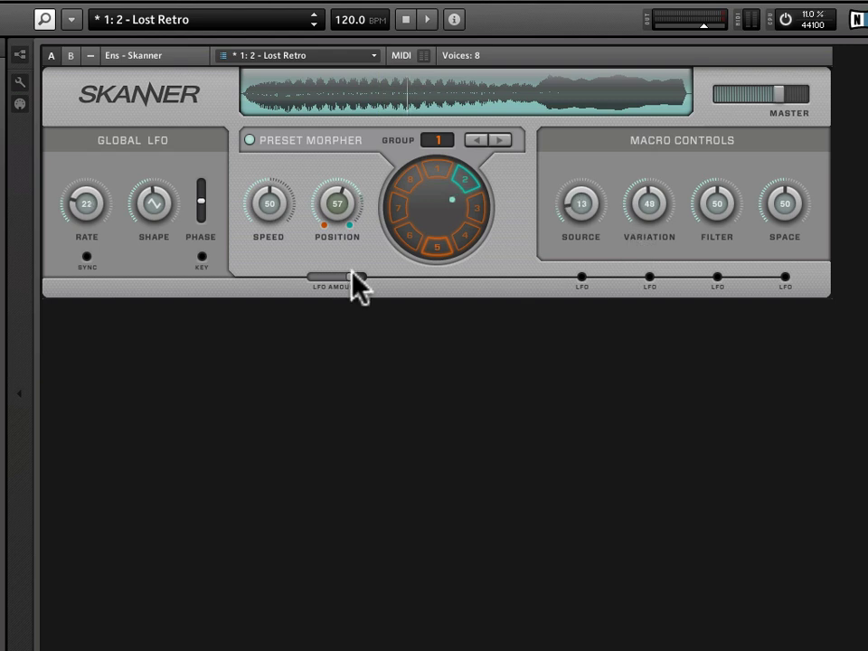
Step: Zero the morpher LFO Amount and raise the Source macro from 22 to 39
{"action": "left_click_drag", "start_coordinate": [355, 280], "coordinate": [188, 281]}
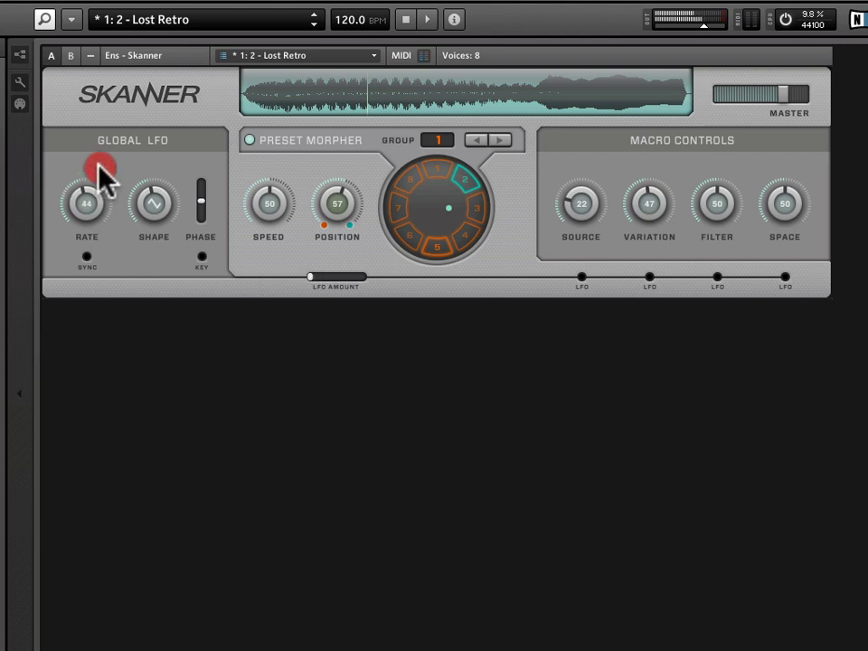
{"action": "left_click_drag", "start_coordinate": [576, 208], "coordinate": [578, 180]}
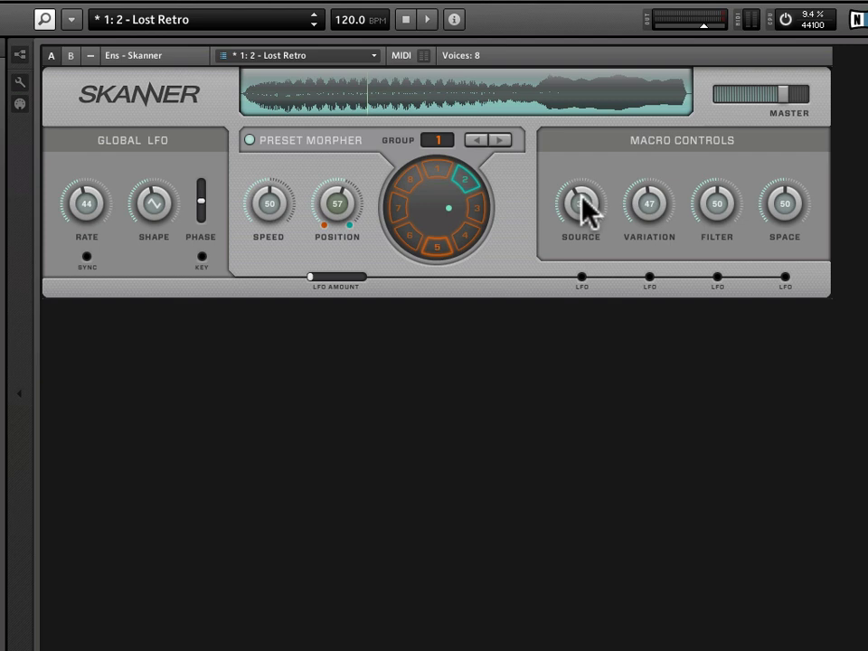
Step: Route the Global LFO to Source, with LFO Rate 33 and a sine Shape
{"action": "left_click", "coordinate": [581, 277]}
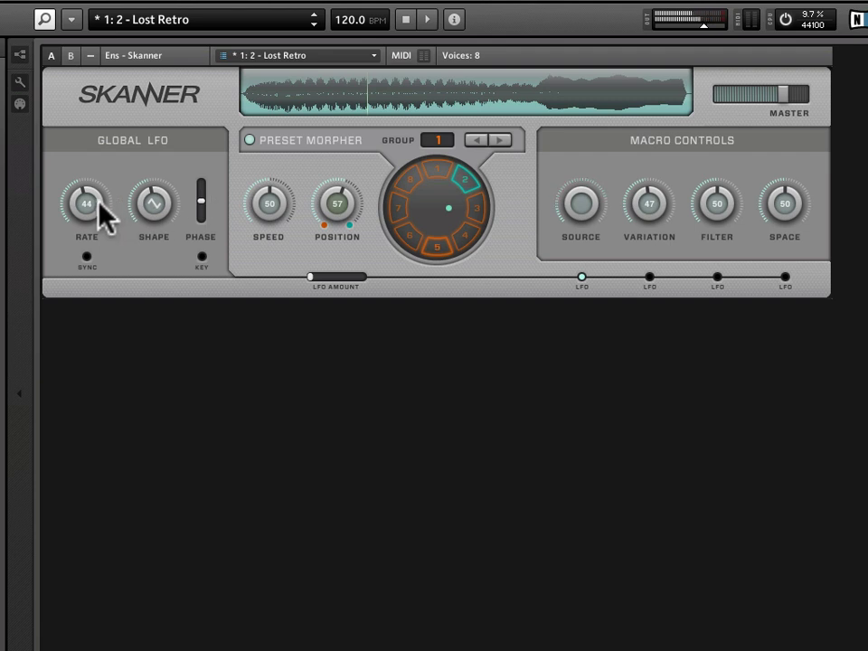
{"action": "left_click_drag", "start_coordinate": [88, 206], "coordinate": [98, 152]}
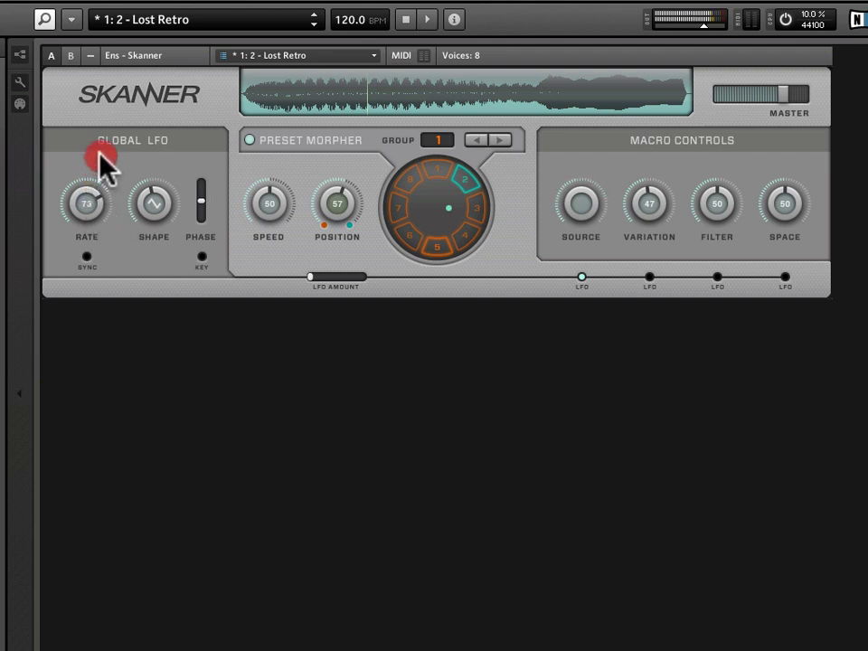
{"action": "left_click_drag", "start_coordinate": [99, 154], "coordinate": [103, 236]}
{"action": "left_click_drag", "start_coordinate": [157, 215], "coordinate": [163, 127]}
{"action": "left_click", "coordinate": [159, 199]}
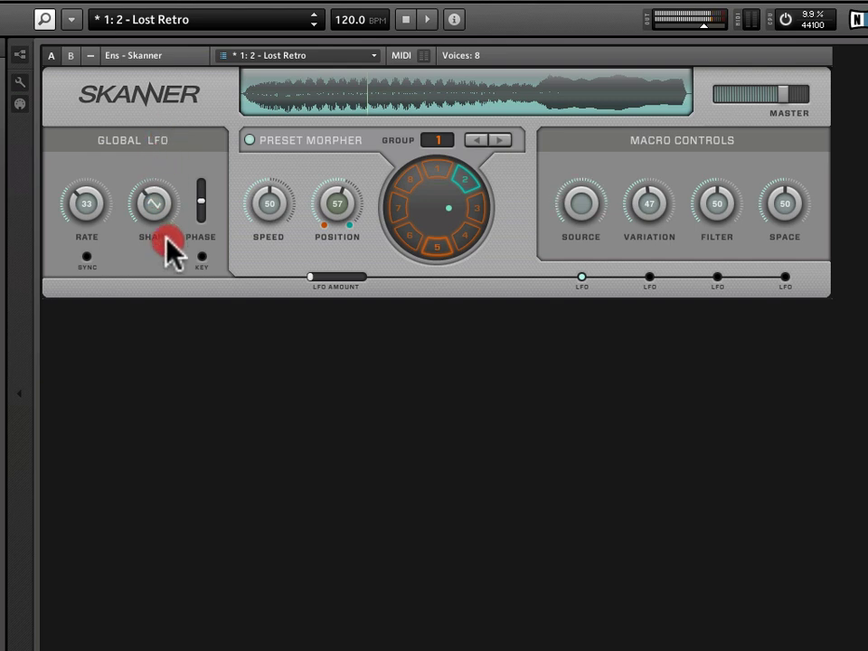
{"action": "left_click_drag", "start_coordinate": [187, 306], "coordinate": [186, 201]}
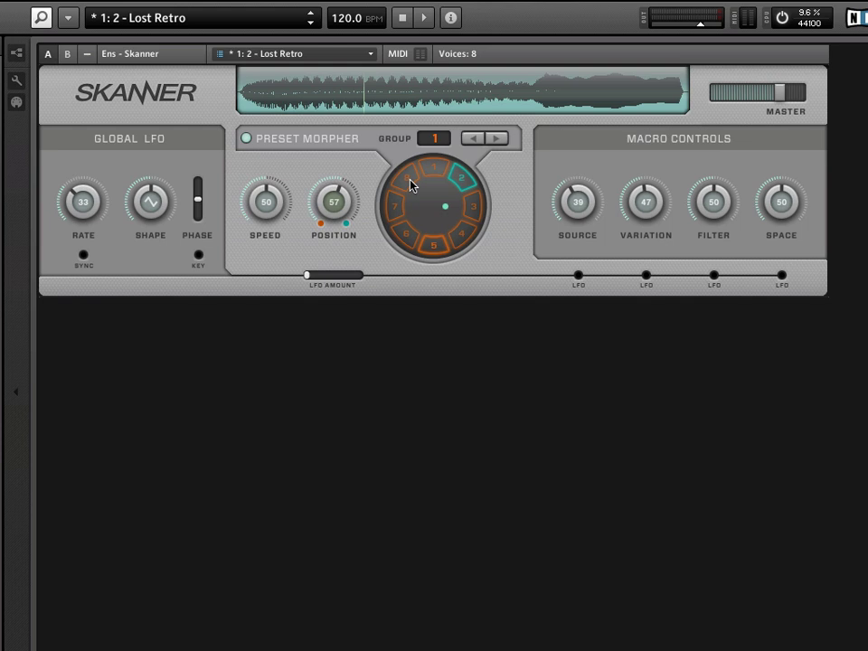
Step: Morph via slot 8 and slot 5 (Motorway Retro), ending toward slot 1 at Position 24
{"action": "left_click", "coordinate": [410, 184]}
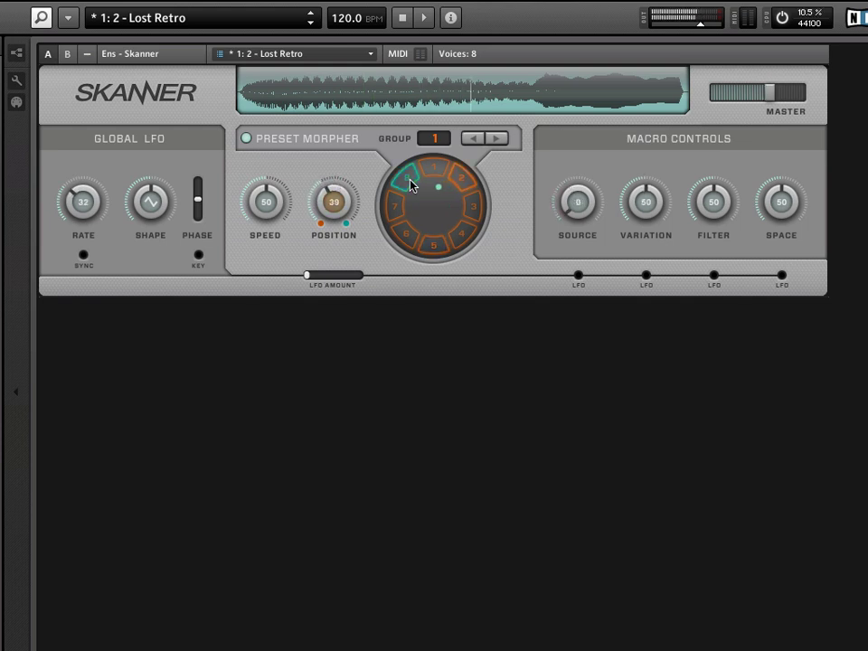
{"action": "left_click", "coordinate": [436, 248]}
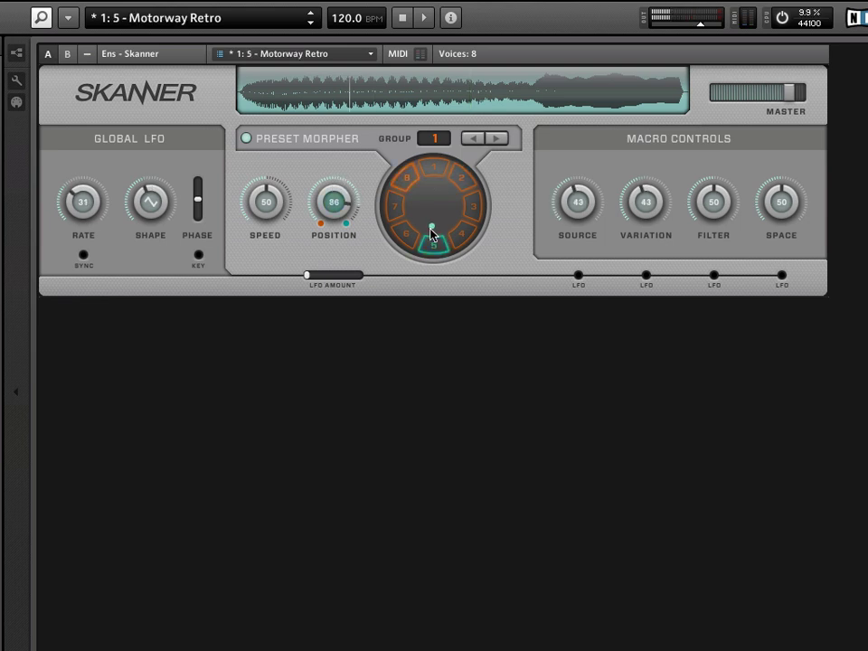
{"action": "left_click", "coordinate": [443, 174]}
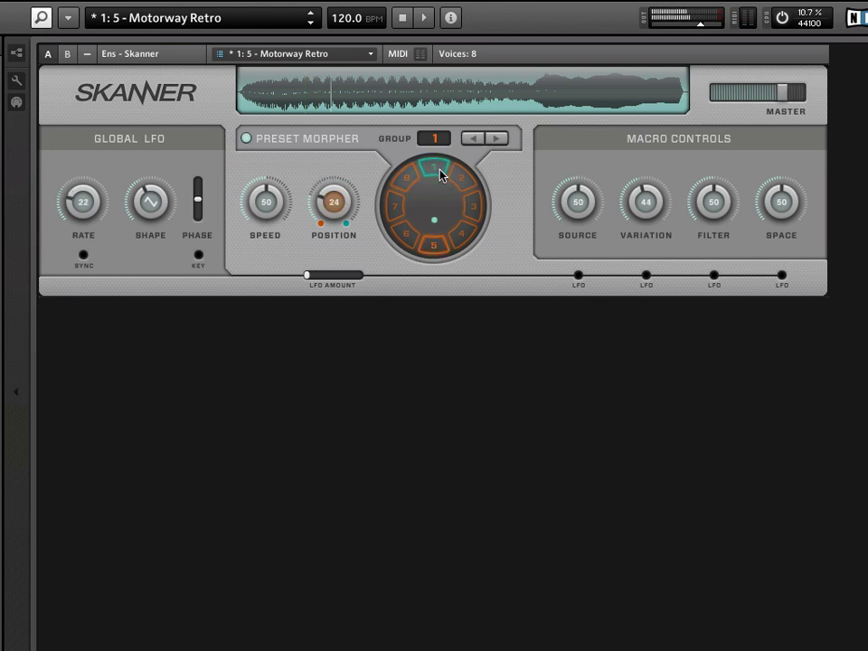